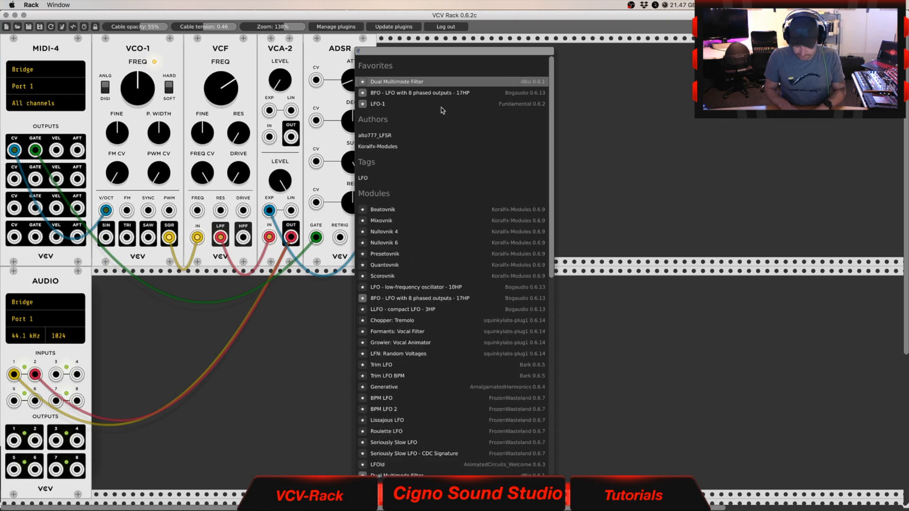
# - Add an LFO-1 module flush against the ADSR and patch its SIN output to the VCF's FREQ input
pyautogui.click(428, 93)
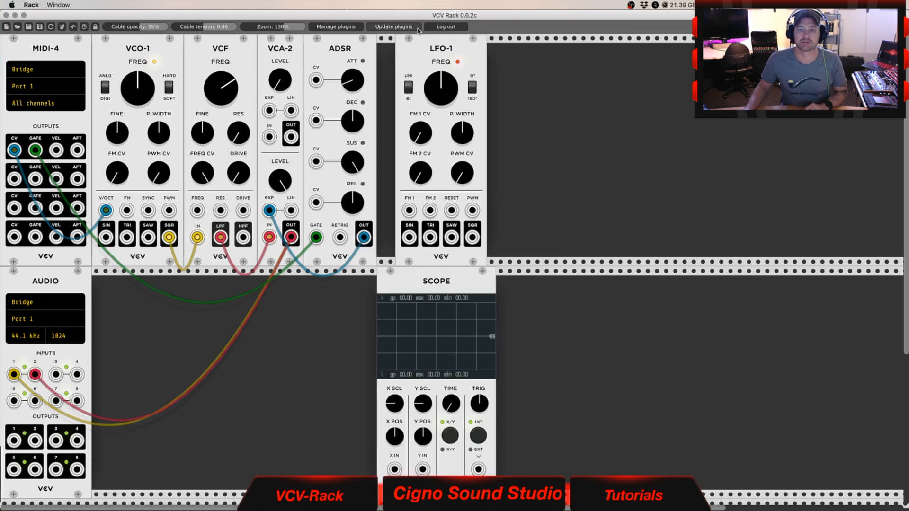
pyautogui.moveTo(438, 51); pyautogui.dragTo(419, 50)
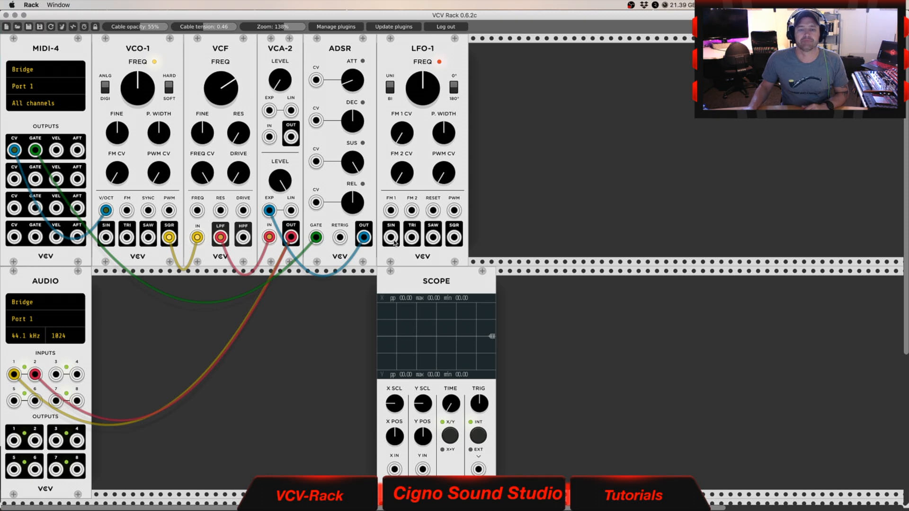
pyautogui.moveTo(392, 239); pyautogui.dragTo(197, 211)
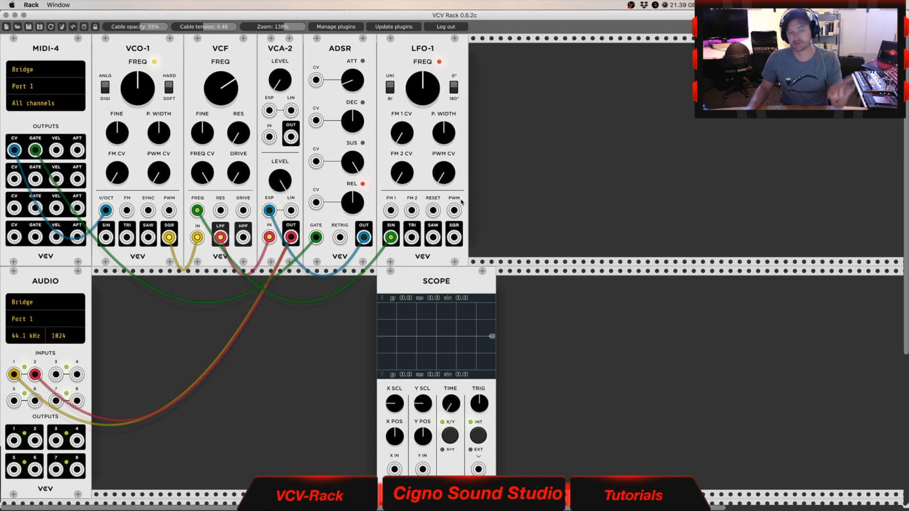
# - Patch LFO-1's SIN output to the repositioned scope's X IN, and the MIDI-4 GATE output to LFO-1's RESET input
pyautogui.moveTo(395, 469); pyautogui.dragTo(391, 237)
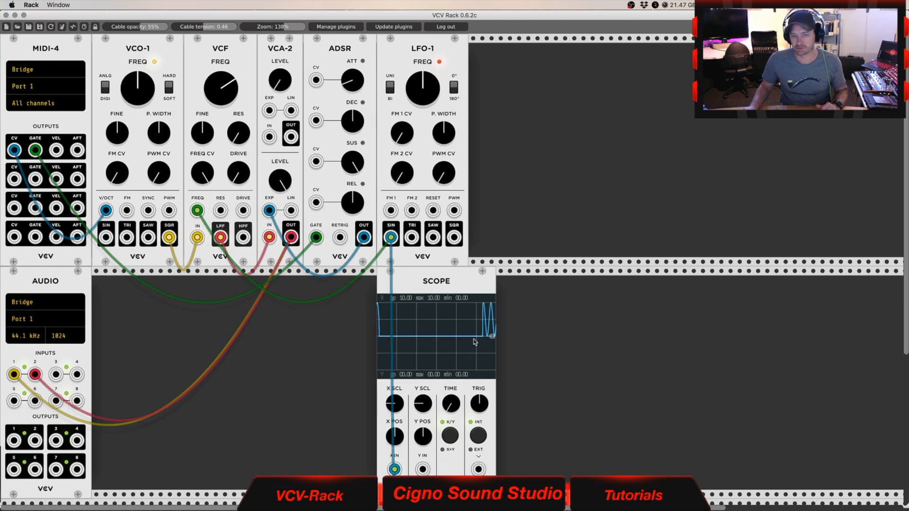
pyautogui.moveTo(447, 277); pyautogui.dragTo(567, 276)
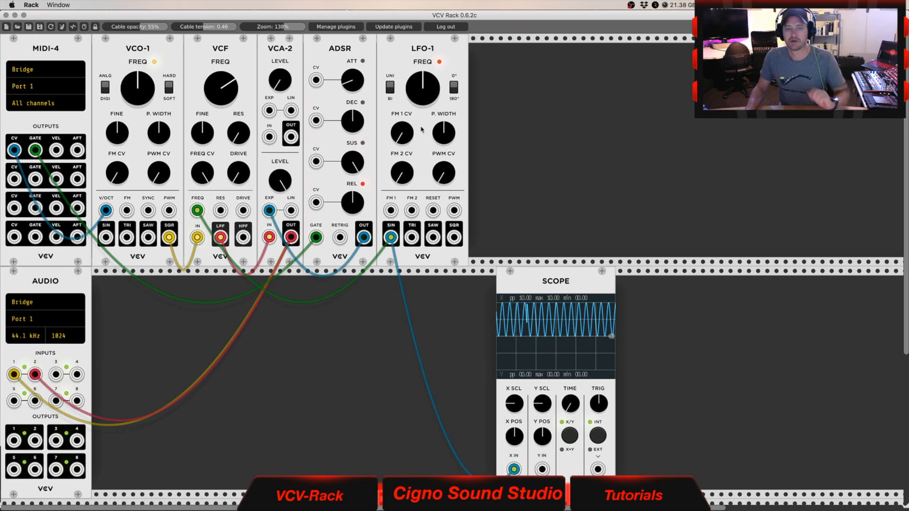
pyautogui.moveTo(432, 210); pyautogui.dragTo(35, 150)
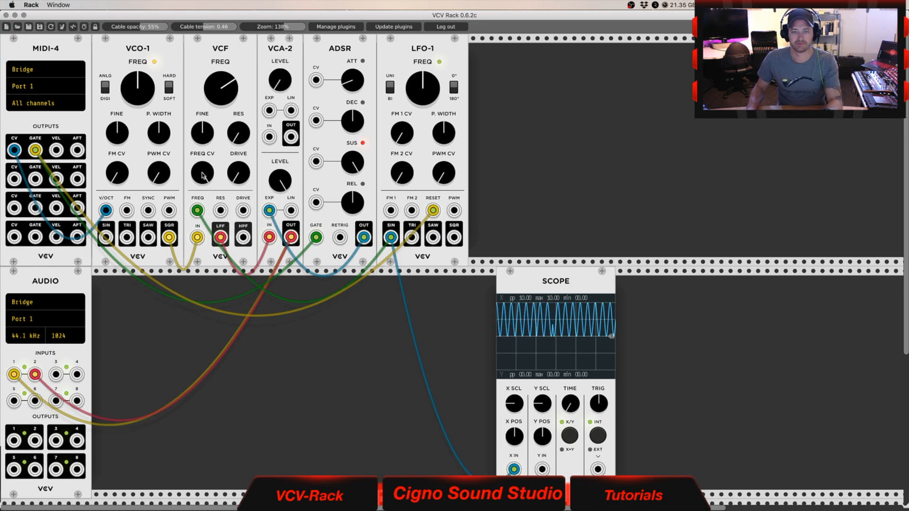
# - Adjust the VCF's FREQ CV amount up and back down, and unplug the scope from LFO-1
pyautogui.moveTo(203, 176); pyautogui.dragTo(204, 161)
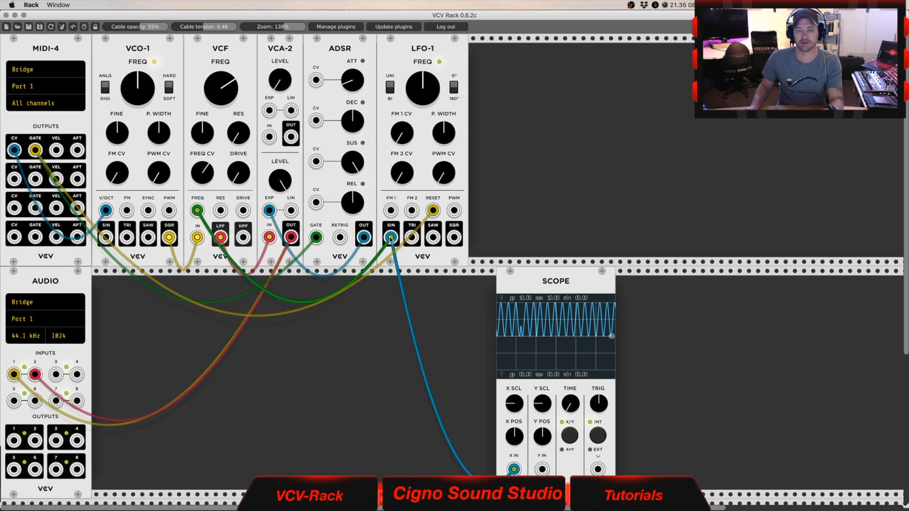
pyautogui.moveTo(513, 469)
pyautogui.mouseDown()
pyautogui.moveTo(464, 474)
pyautogui.moveTo(472, 474)
pyautogui.moveTo(142, 274)
pyautogui.moveTo(199, 241)
pyautogui.moveTo(208, 225)
pyautogui.moveTo(198, 212)
pyautogui.mouseUp()
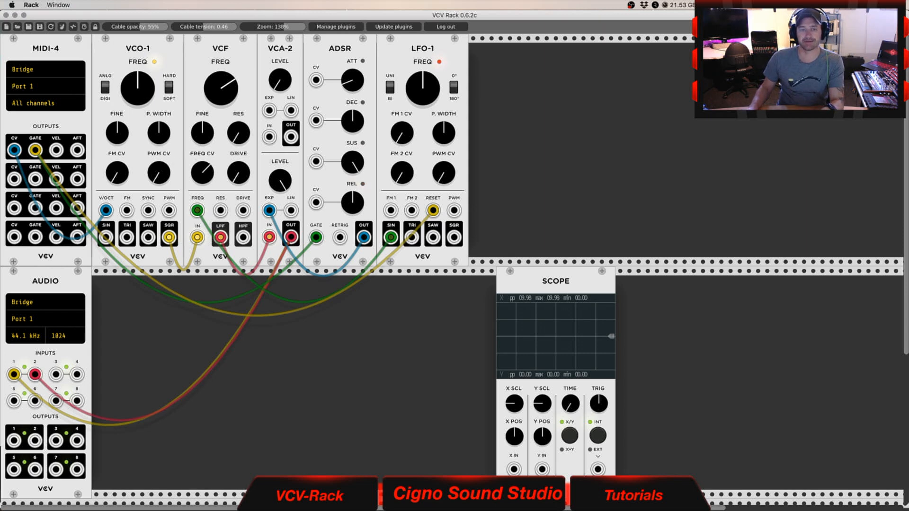
pyautogui.moveTo(202, 173); pyautogui.dragTo(202, 199)
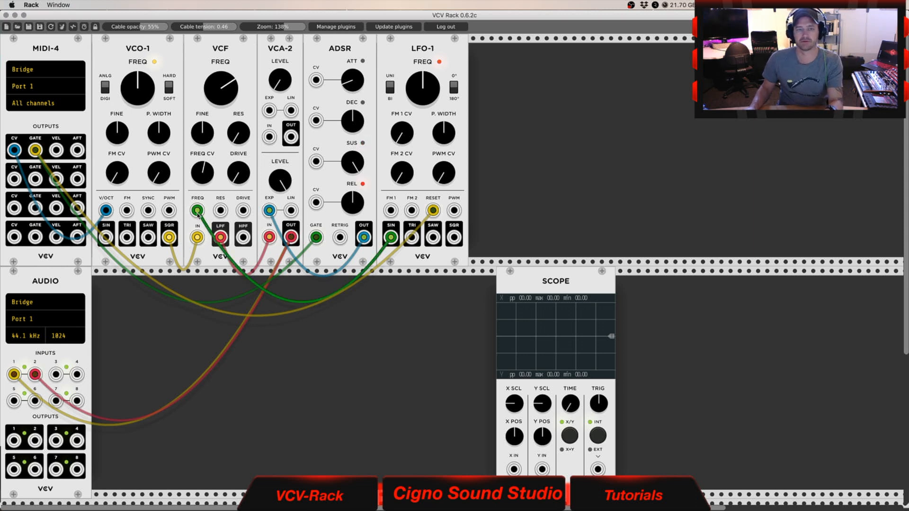
# - Route LFO-1's SIN output through VCA-2's upper channel into the VCF's FREQ input, with LEVEL and FREQ CV at maximum
pyautogui.moveTo(220, 237); pyautogui.dragTo(390, 237)
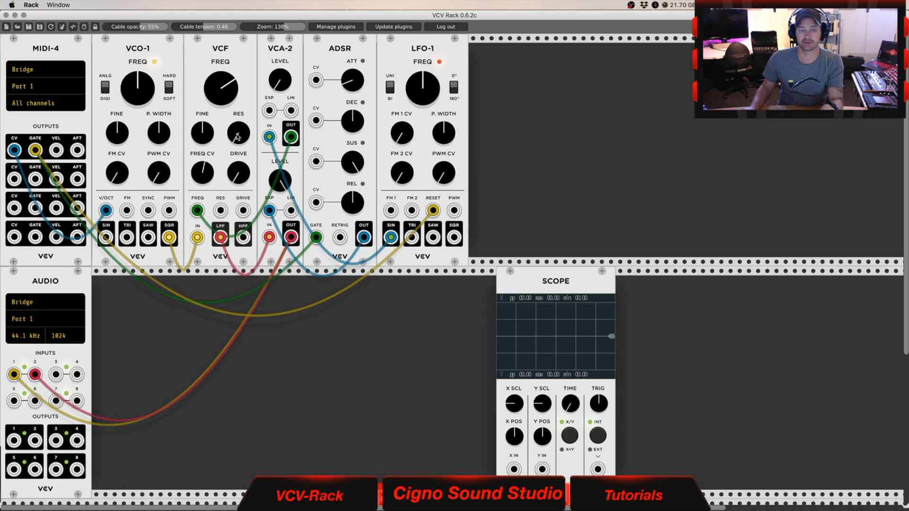
pyautogui.moveTo(280, 80); pyautogui.dragTo(280, 67)
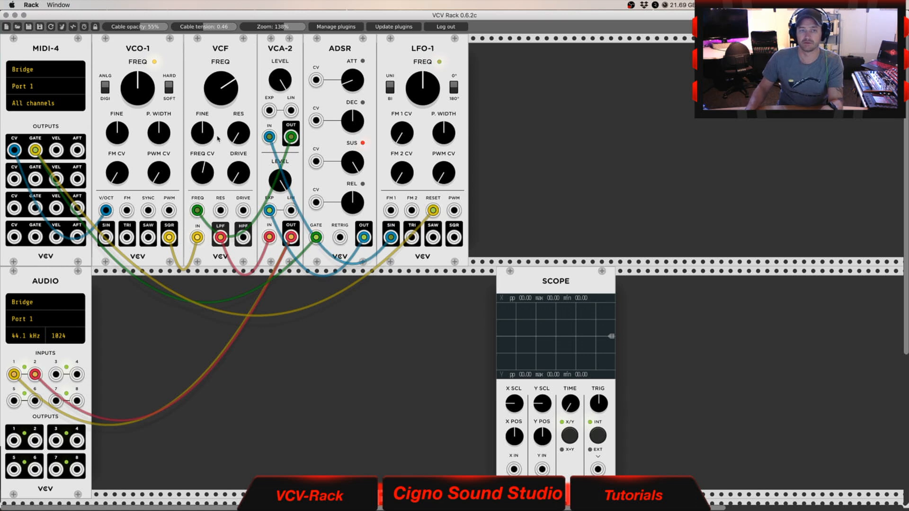
pyautogui.moveTo(203, 172); pyautogui.dragTo(219, 151)
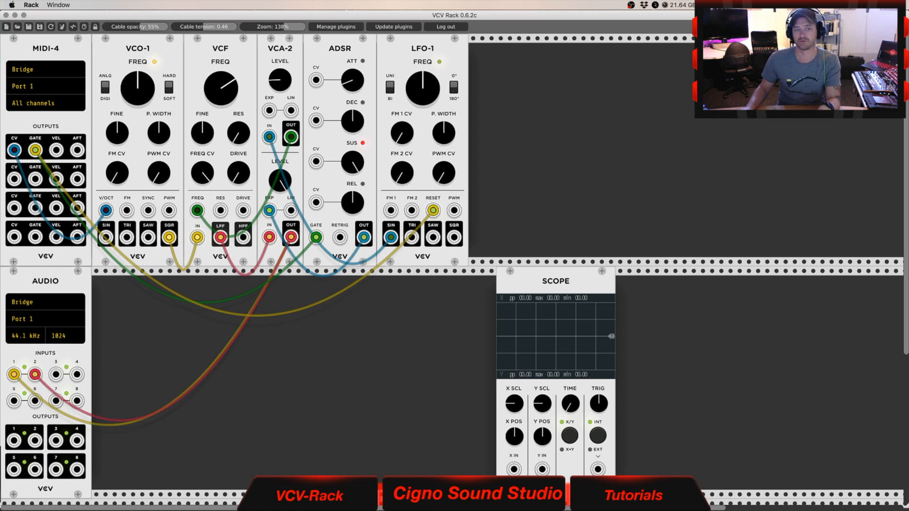
pyautogui.moveTo(280, 79); pyautogui.dragTo(280, 14)
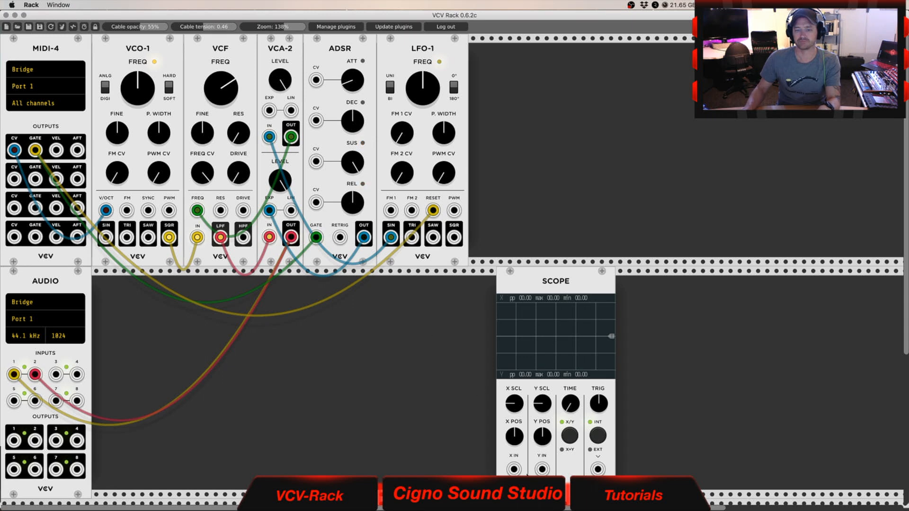
# - Patch VCA-2's upper OUT to the scope's X IN and sweep that channel's LEVEL, ending at minimum
pyautogui.moveTo(514, 469); pyautogui.dragTo(292, 138)
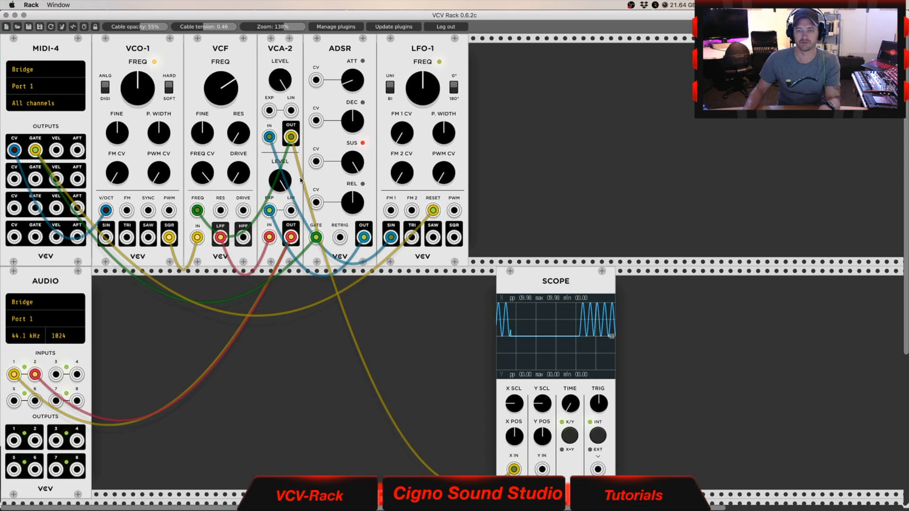
pyautogui.moveTo(281, 80); pyautogui.dragTo(280, 52)
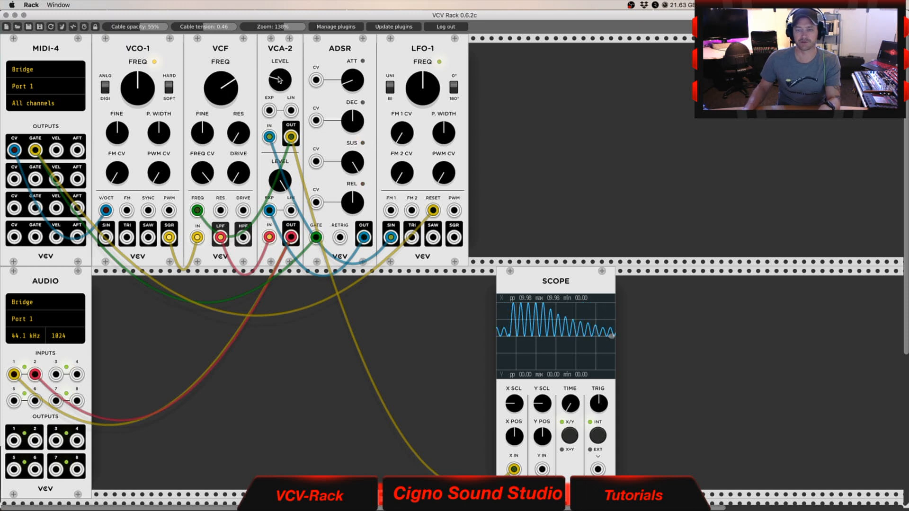
pyautogui.moveTo(281, 79); pyautogui.dragTo(280, 114)
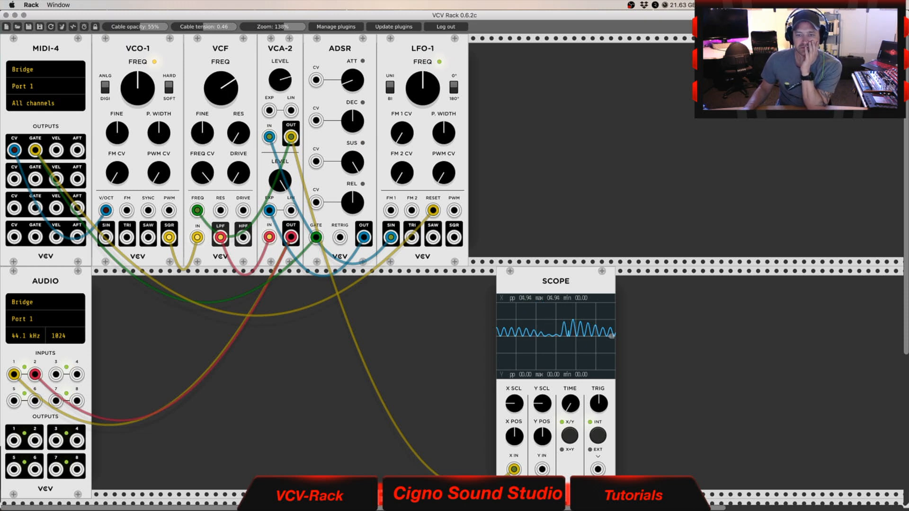
pyautogui.moveTo(281, 80)
pyautogui.mouseDown()
pyautogui.moveTo(281, 52)
pyautogui.moveTo(280, 90)
pyautogui.mouseUp()
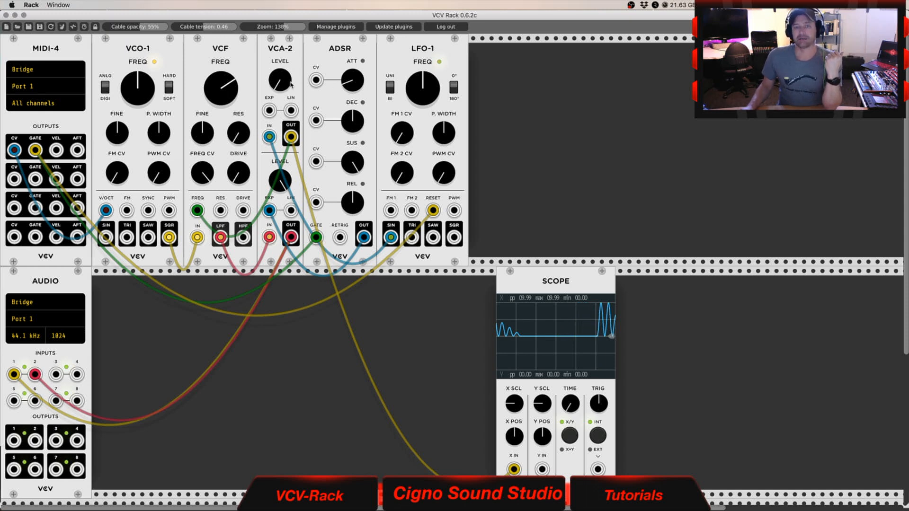
# - Add the Befaco Dual Atenuverter module and place it directly beside LFO-1
pyautogui.rightClick(570, 104)
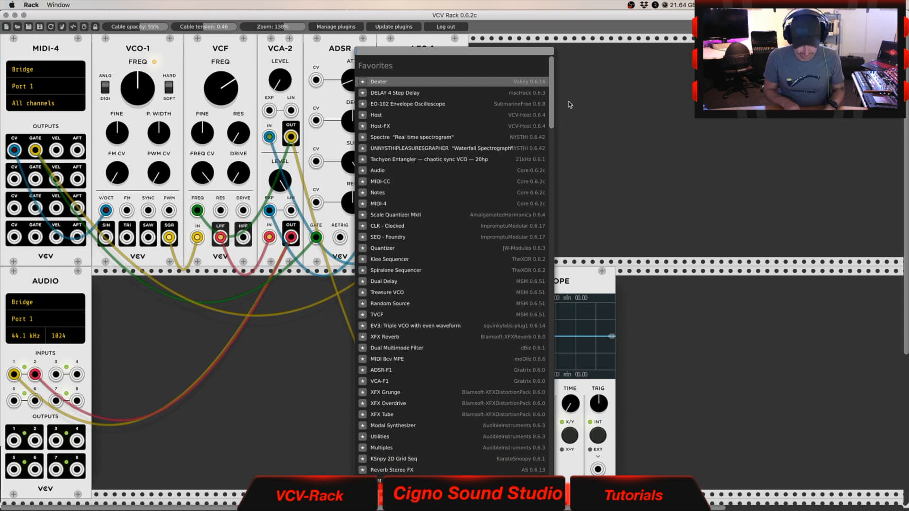
pyautogui.write('dua')
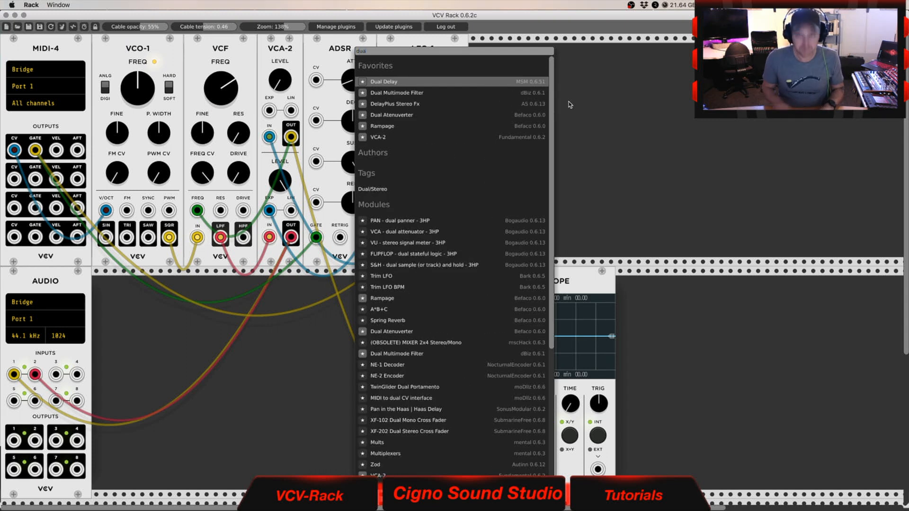
pyautogui.click(403, 116)
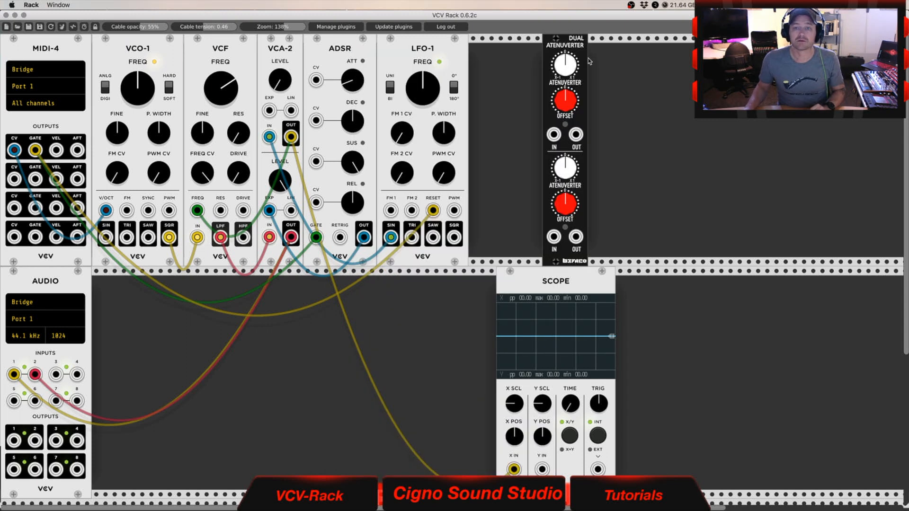
pyautogui.moveTo(566, 46); pyautogui.dragTo(498, 50)
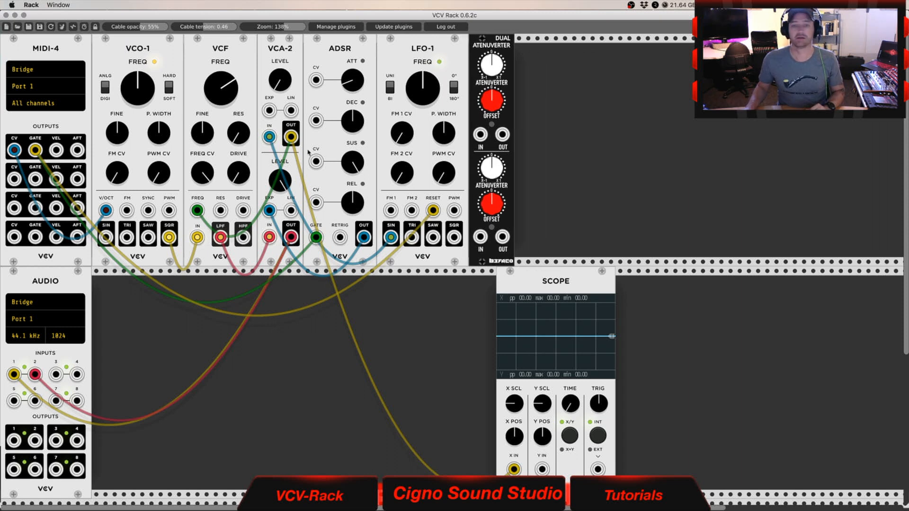
# - Move the LFO, VCF FREQ and scope cables from VCA-2 to the Dual Atenuverter's first channel, and shift the scope clear of the module
pyautogui.moveTo(269, 137); pyautogui.dragTo(484, 137)
pyautogui.moveTo(284, 140); pyautogui.dragTo(504, 136)
pyautogui.moveTo(291, 137); pyautogui.dragTo(503, 136)
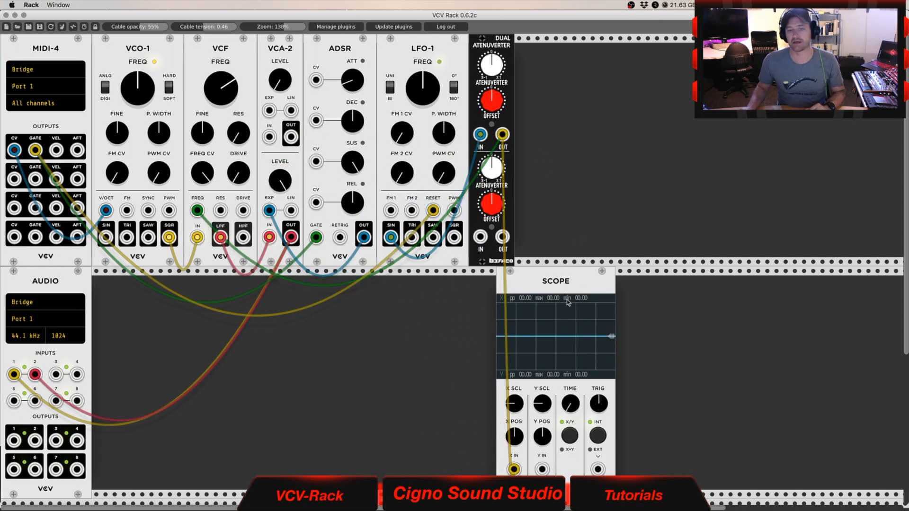
pyautogui.moveTo(568, 302); pyautogui.dragTo(617, 395)
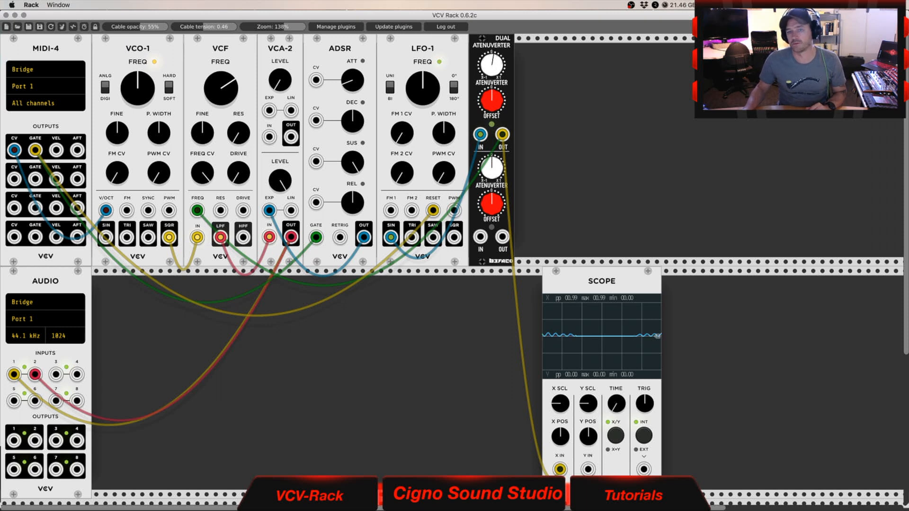
# - Sweep the Dual Atenuverter's first-channel amount and offset, ending with the offset centred and the amount slightly positive
pyautogui.moveTo(493, 65); pyautogui.dragTo(493, 4)
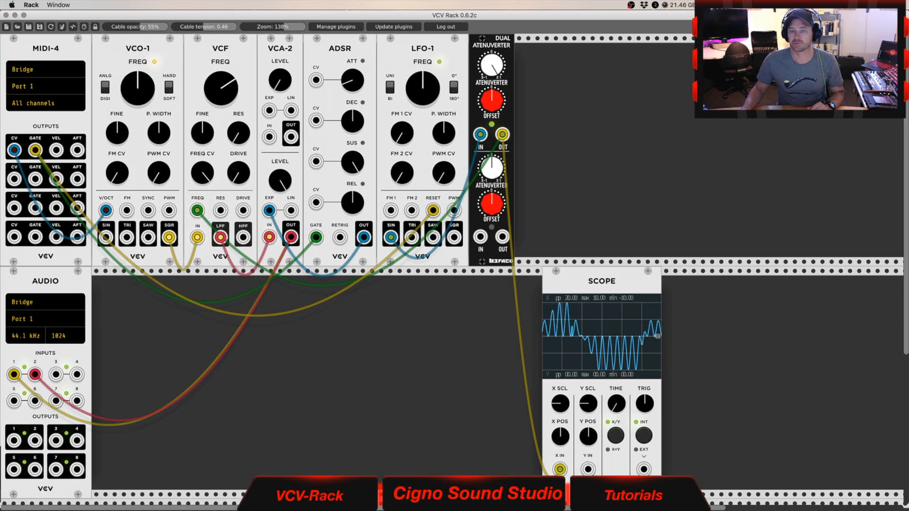
pyautogui.moveTo(493, 101)
pyautogui.mouseDown()
pyautogui.moveTo(493, 178)
pyautogui.moveTo(493, 170)
pyautogui.mouseUp()
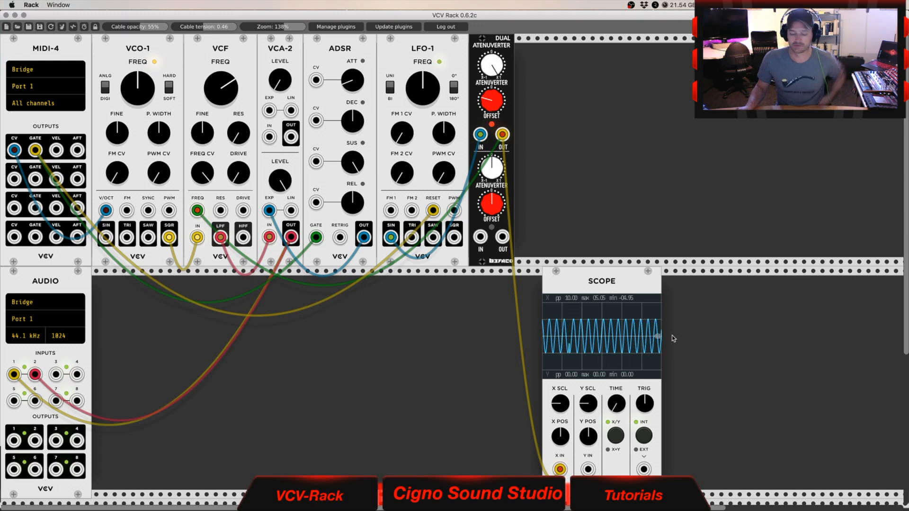
pyautogui.moveTo(485, 92)
pyautogui.mouseDown()
pyautogui.moveTo(485, 64)
pyautogui.moveTo(486, 76)
pyautogui.moveTo(493, 69)
pyautogui.mouseUp()
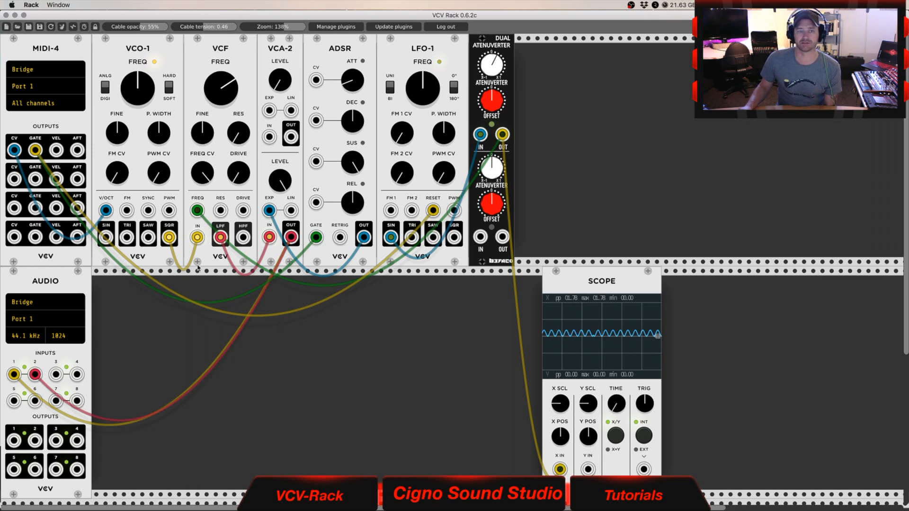
# - Replace the LFO patch by routing MIDI-4 CV through the Dual Atenuverter's first channel to VCO-1's V/OCT, with the attenuverter at maximum
pyautogui.moveTo(197, 210); pyautogui.dragTo(469, 156)
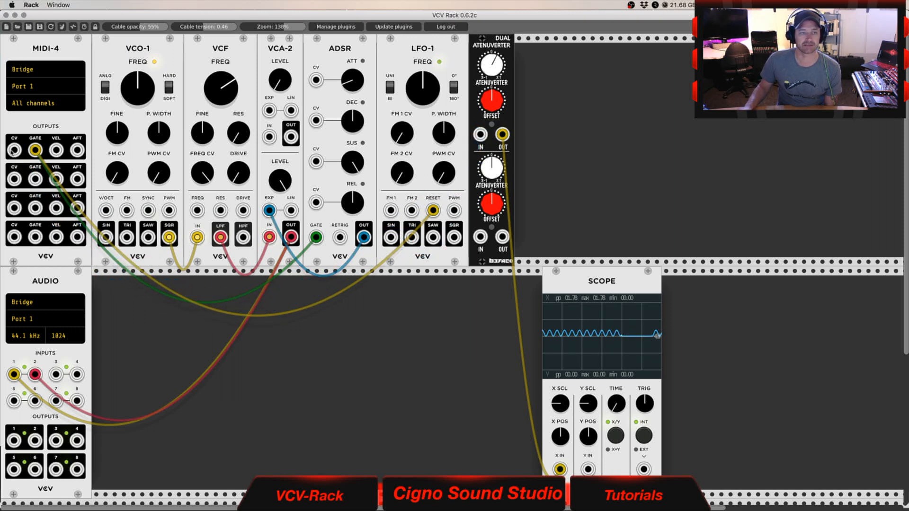
pyautogui.moveTo(14, 151); pyautogui.dragTo(480, 135)
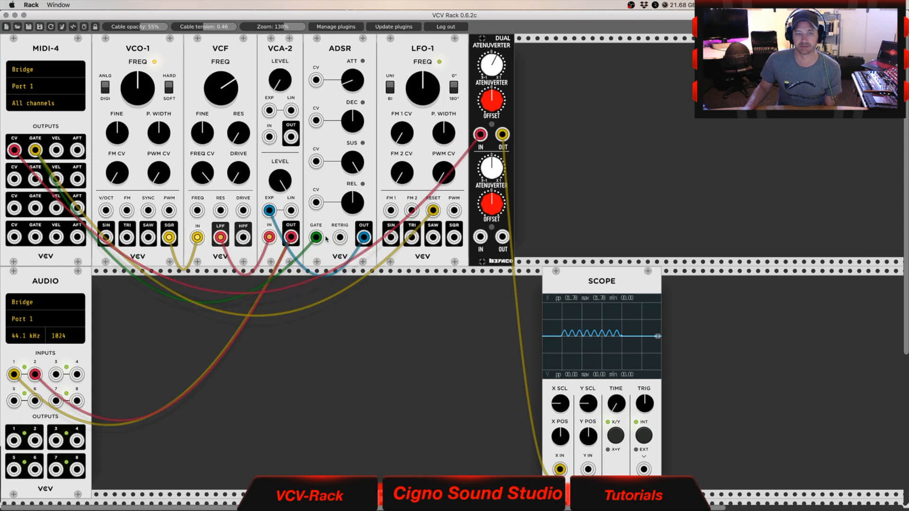
pyautogui.moveTo(105, 210)
pyautogui.mouseDown()
pyautogui.moveTo(203, 213)
pyautogui.moveTo(524, 147)
pyautogui.moveTo(503, 135)
pyautogui.mouseUp()
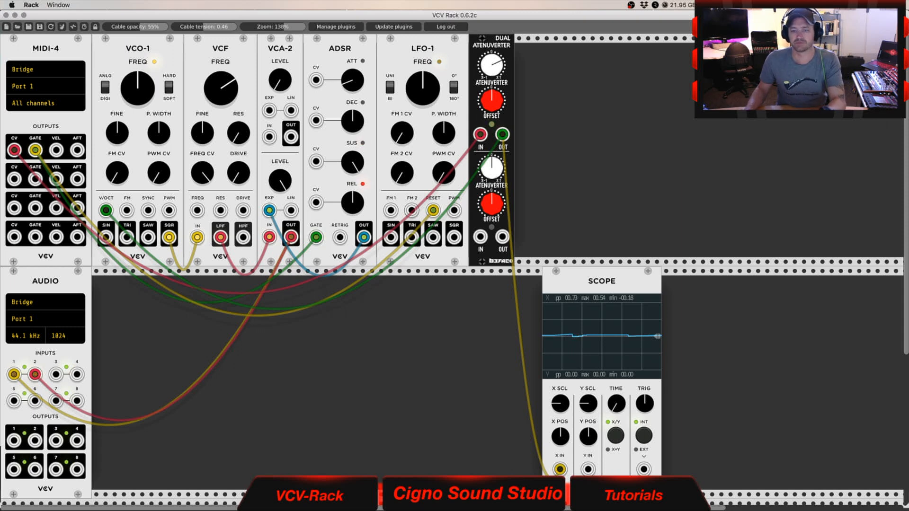
pyautogui.moveTo(491, 71); pyautogui.dragTo(491, 24)
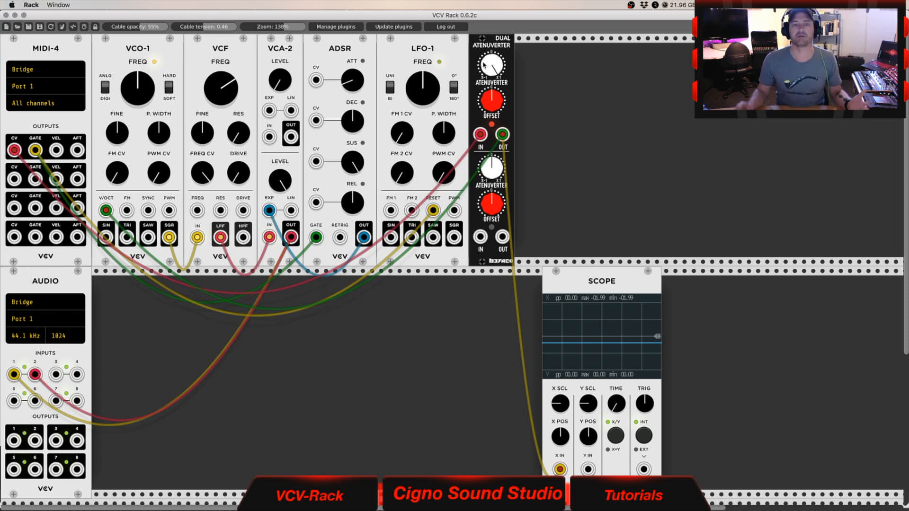
# - Add the Bogaudio 8FO module and place it in the lower row between the Audio module and the scope
pyautogui.hscroll(1, 484, 64)
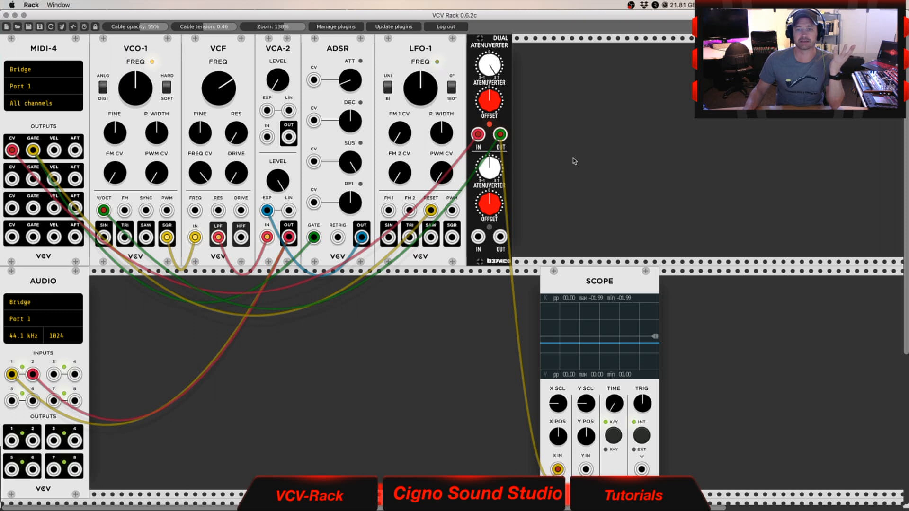
pyautogui.rightClick(268, 392)
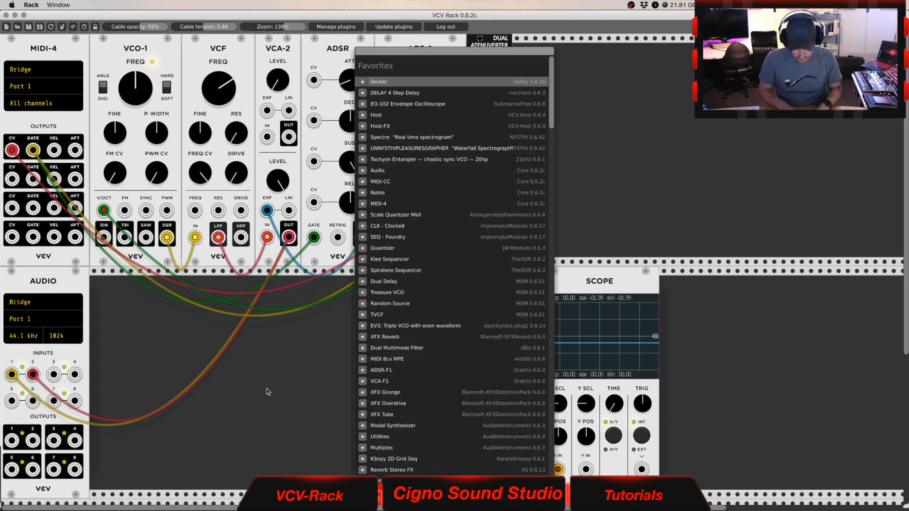
pyautogui.write('8fo')
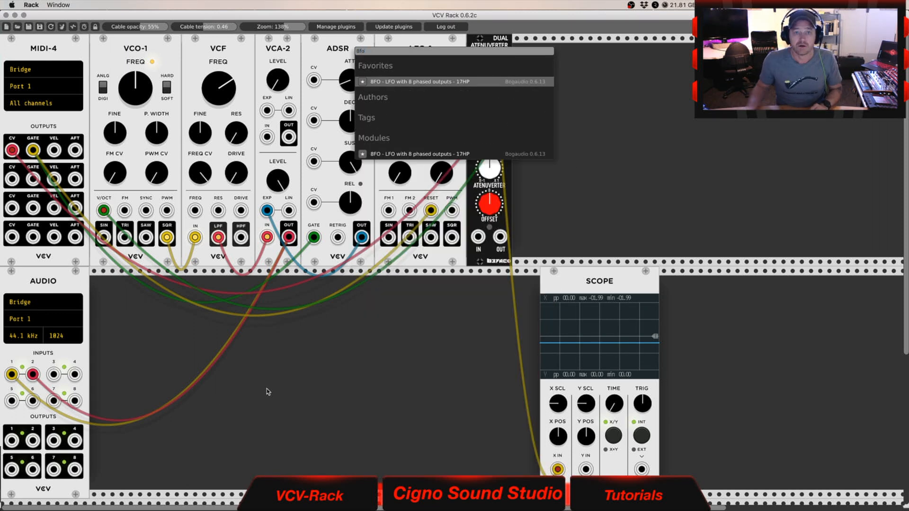
pyautogui.click(430, 82)
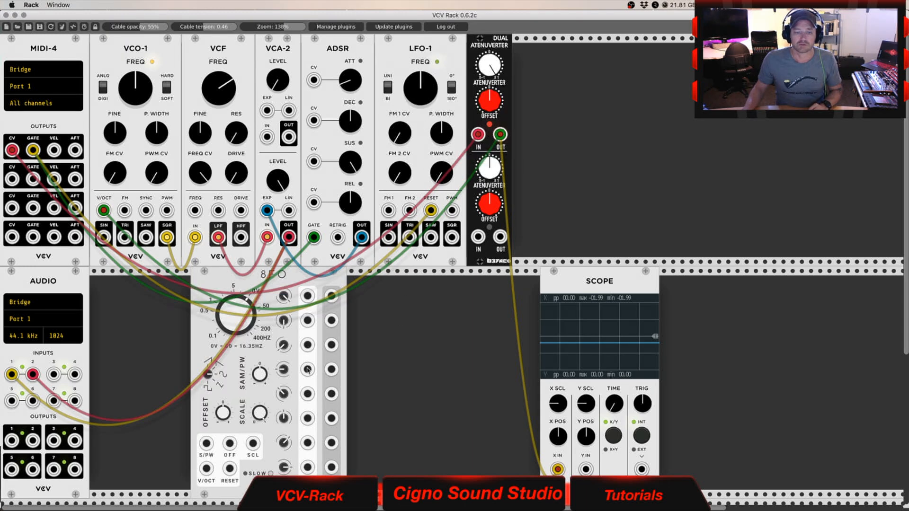
pyautogui.moveTo(288, 279); pyautogui.dragTo(430, 289)
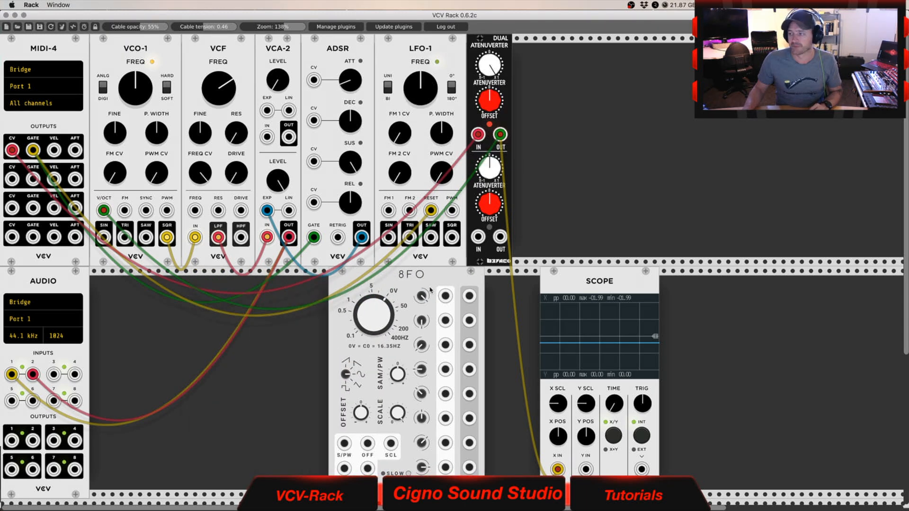